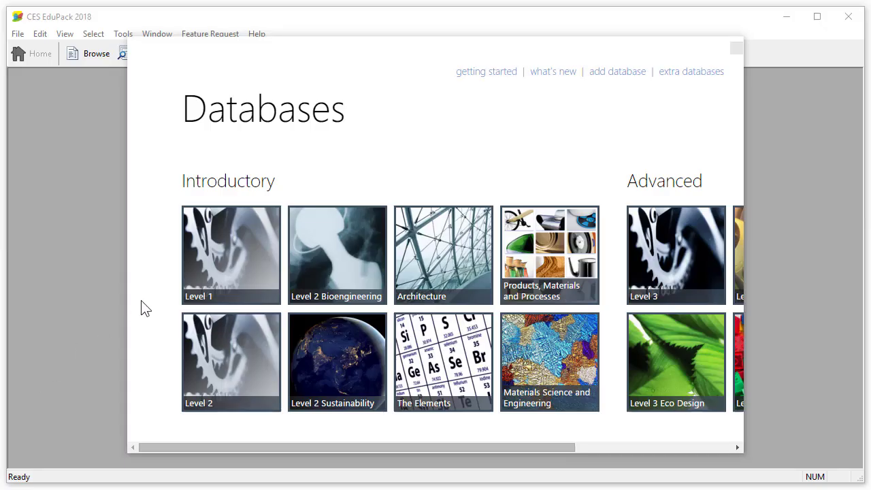
# Open the Level 1 database, start a Chart/Select project, and choose Custom: Define your own subset
pyautogui.click(225, 260)
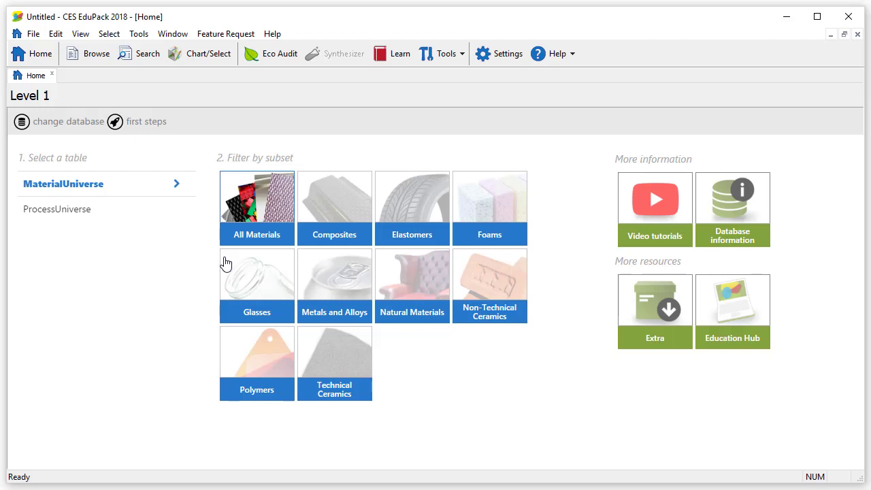
pyautogui.click(216, 60)
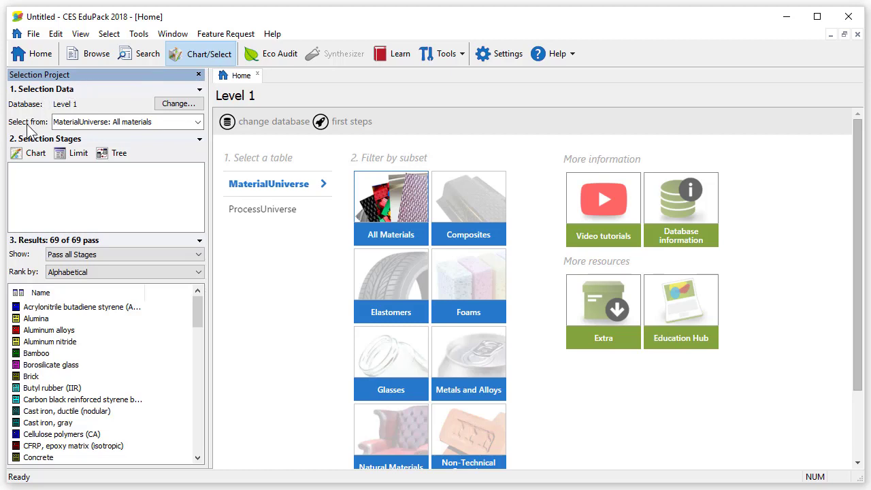
pyautogui.click(164, 124)
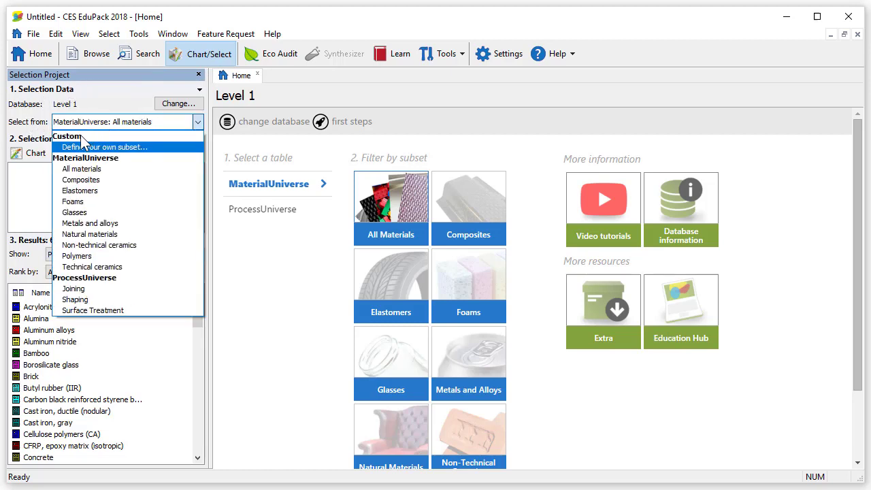
pyautogui.click(151, 147)
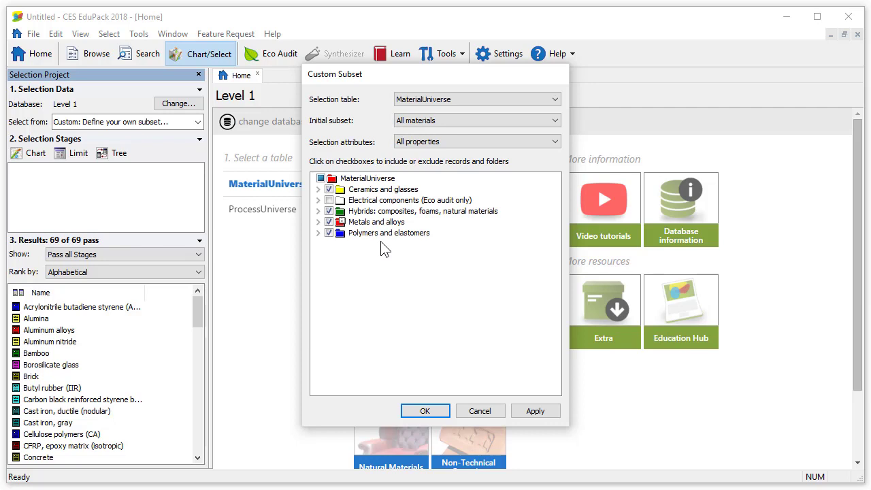
# Restrict the subset to Elastomers and Thermoplastics, excluding Butyl rubber (IIR), and apply it
pyautogui.click(321, 179)
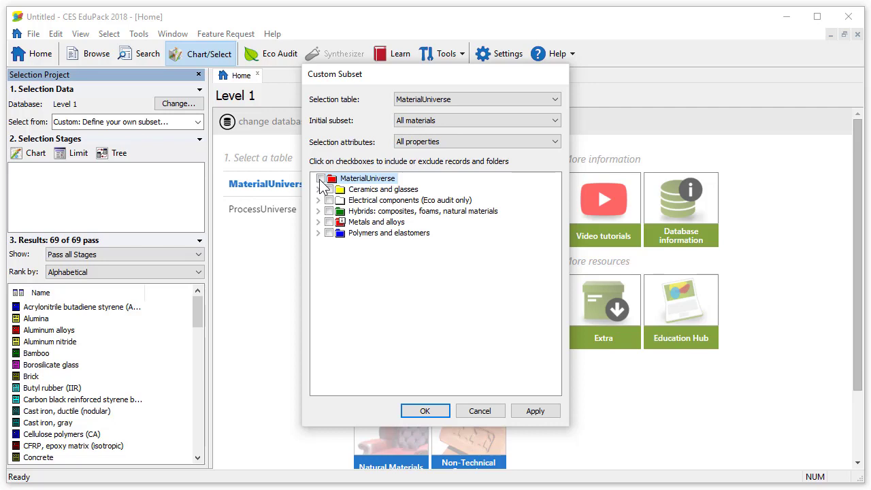
pyautogui.click(319, 233)
pyautogui.click(337, 243)
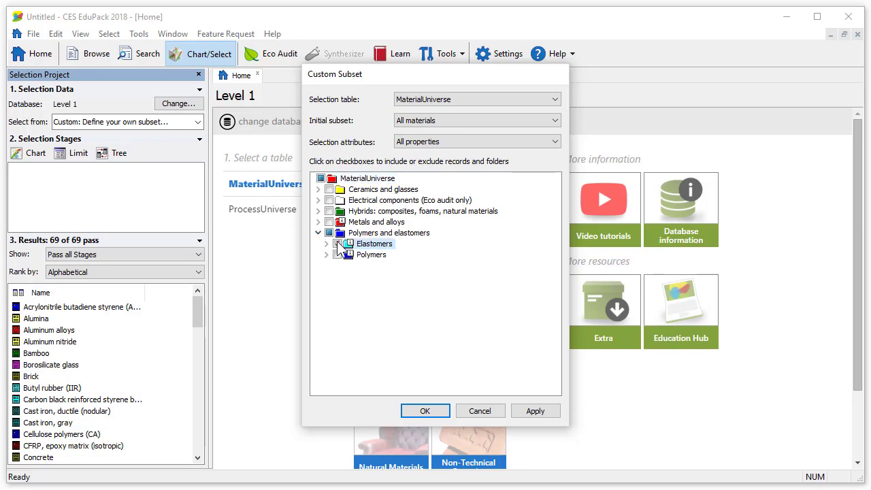
pyautogui.click(326, 255)
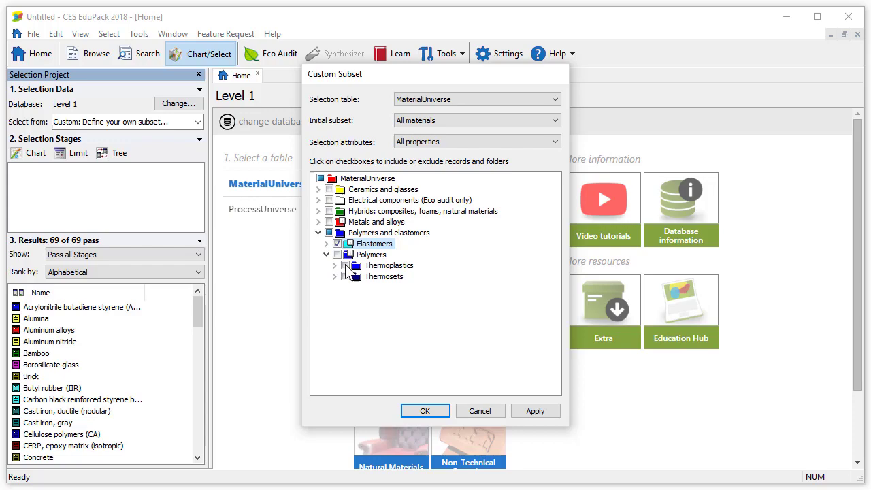
pyautogui.click(345, 266)
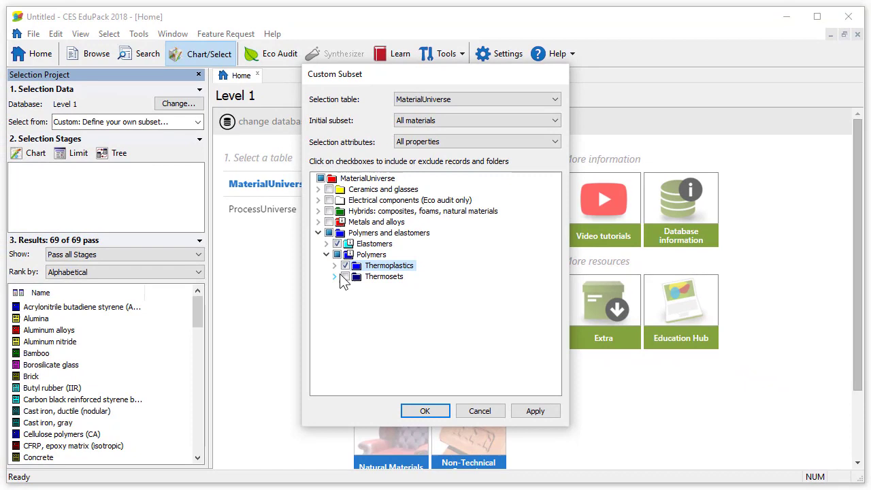
pyautogui.click(326, 244)
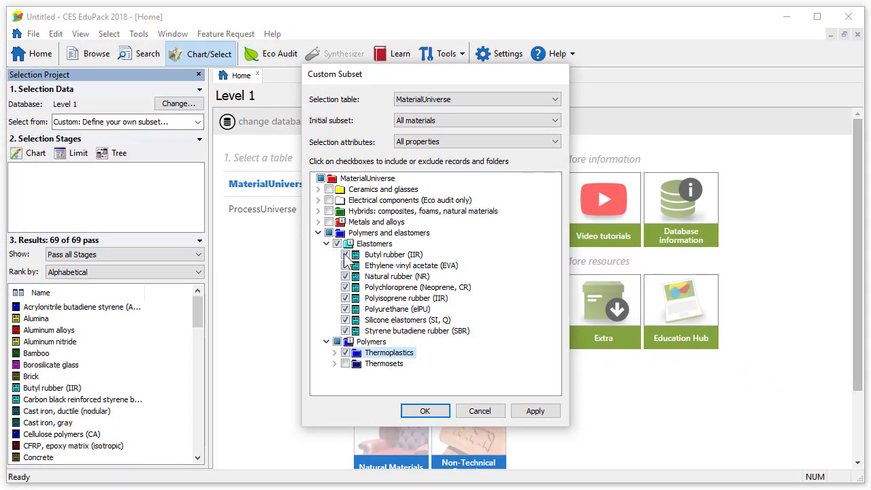
pyautogui.click(345, 256)
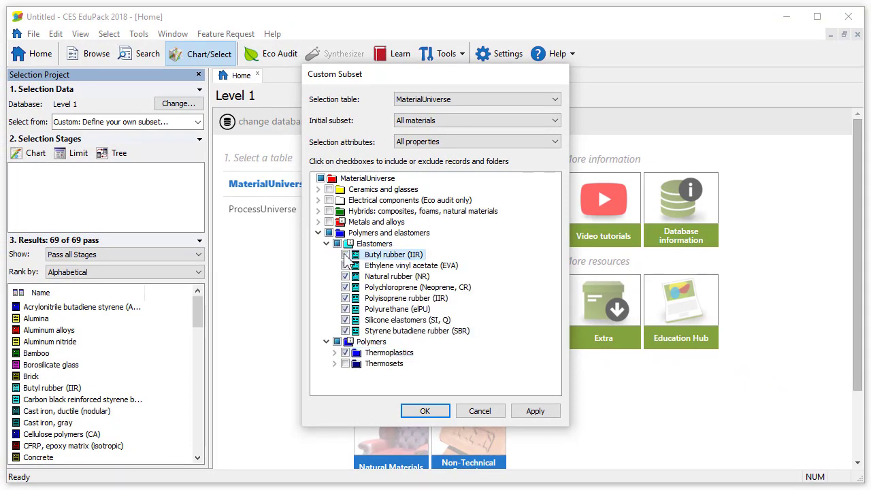
pyautogui.click(424, 411)
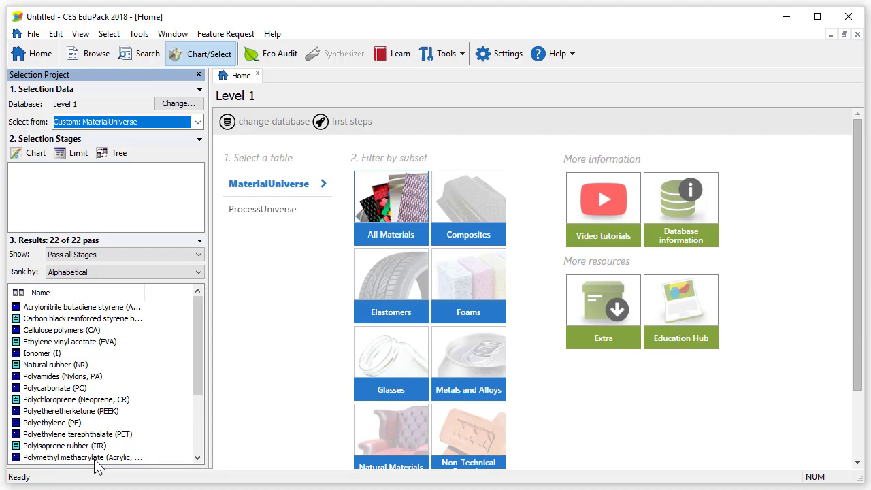
pyautogui.click(34, 34)
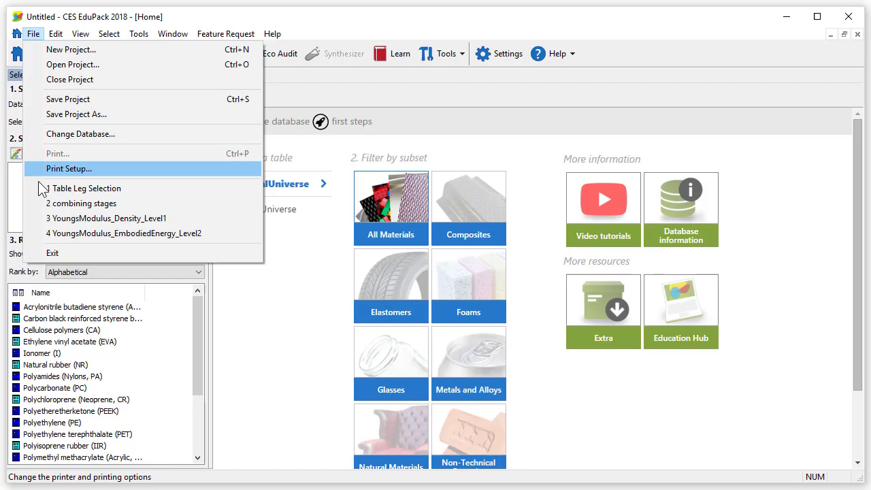
pyautogui.click(15, 221)
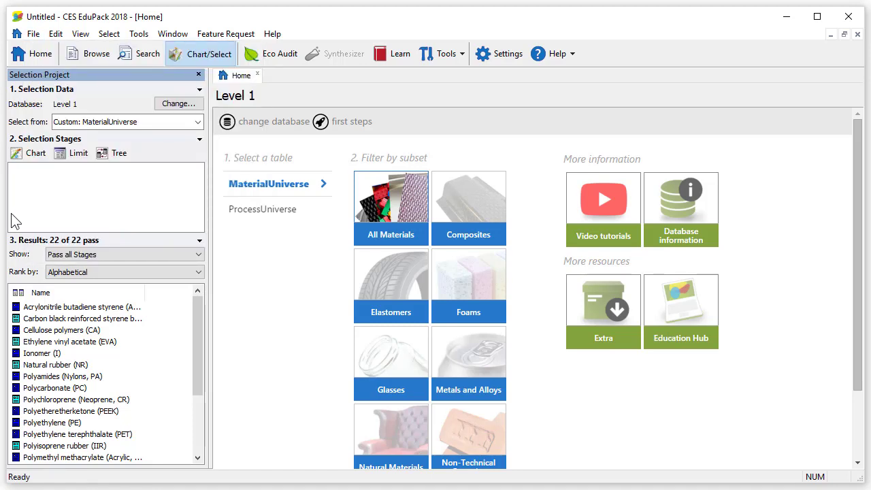
# Add ABS, EVA and PET to Favorites from the results list, then bring up PTFE's actions
pyautogui.rightClick(95, 311)
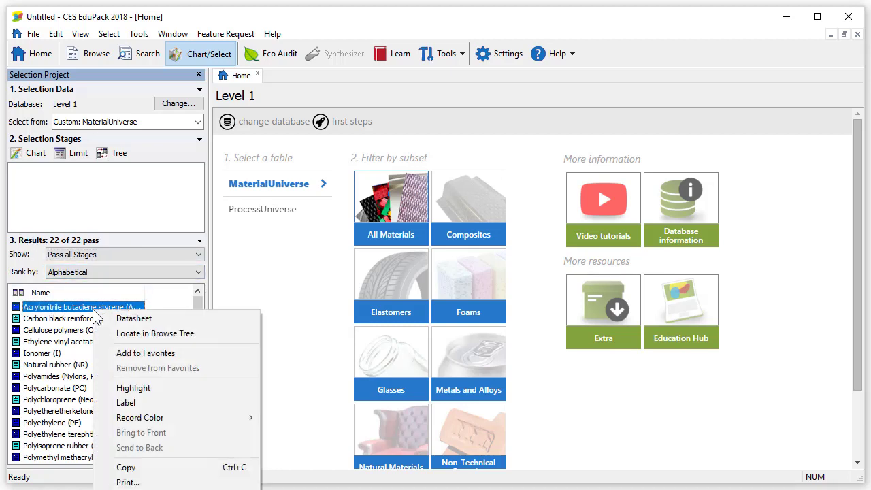
pyautogui.click(183, 356)
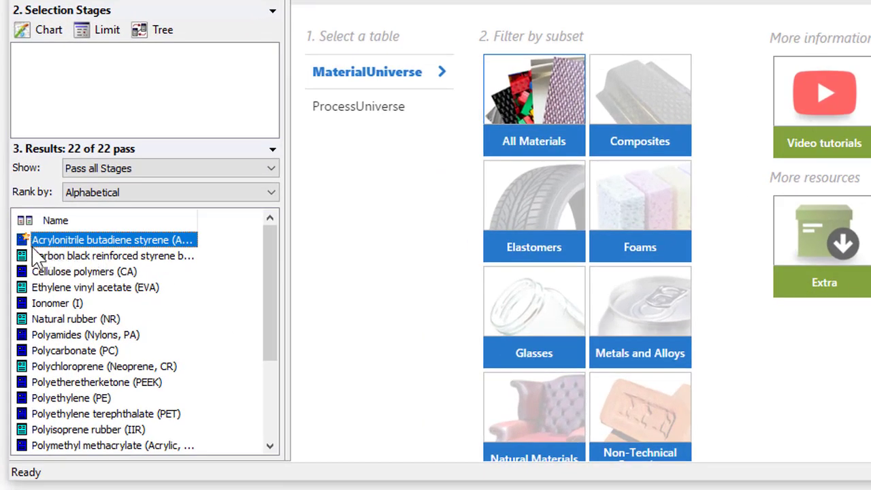
pyautogui.rightClick(163, 288)
pyautogui.click(194, 346)
pyautogui.rightClick(149, 413)
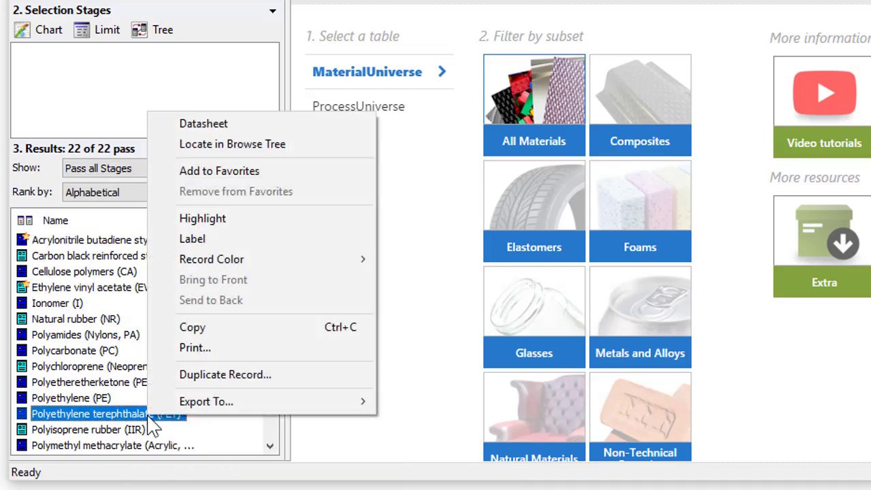
pyautogui.click(242, 170)
pyautogui.scroll(-3, 258, 307)
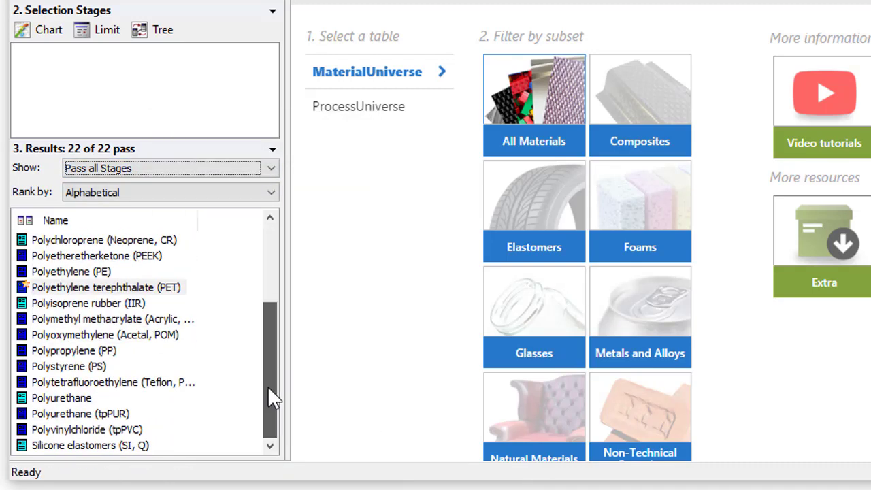
pyautogui.rightClick(165, 383)
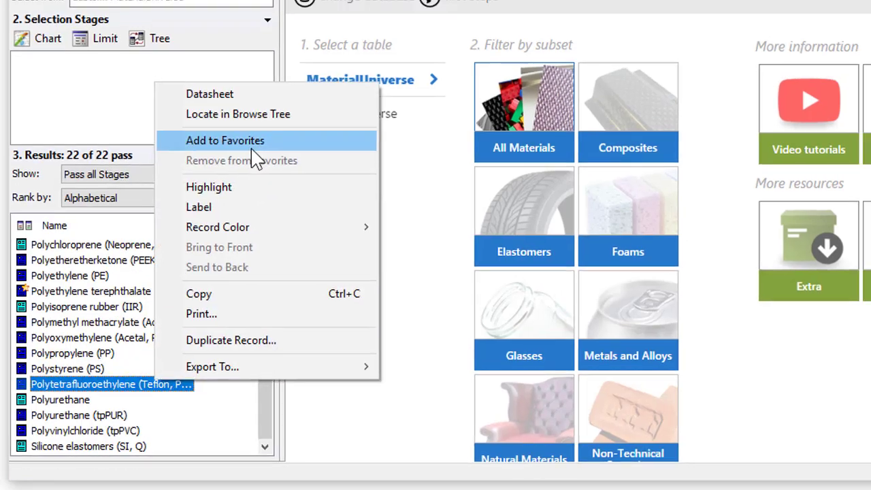
# Add PTFE to Favorites and highlight only the favourites on the Density vs Price chart
pyautogui.click(247, 135)
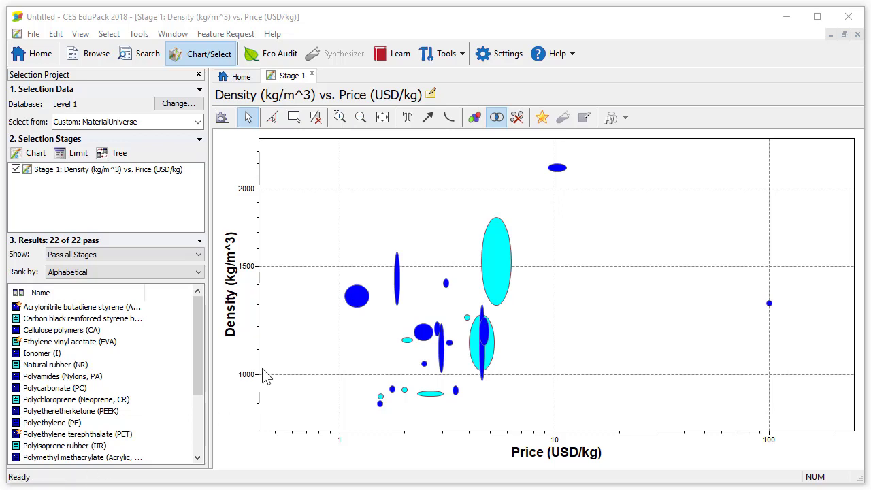
pyautogui.click(544, 121)
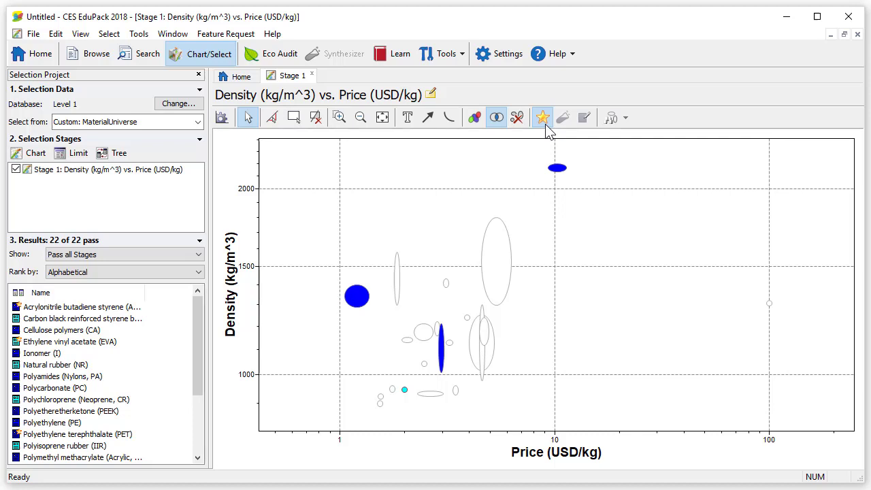
# Review the Tools > Favorites options (Import, Export, Clear) and close the menu unused
pyautogui.click(458, 63)
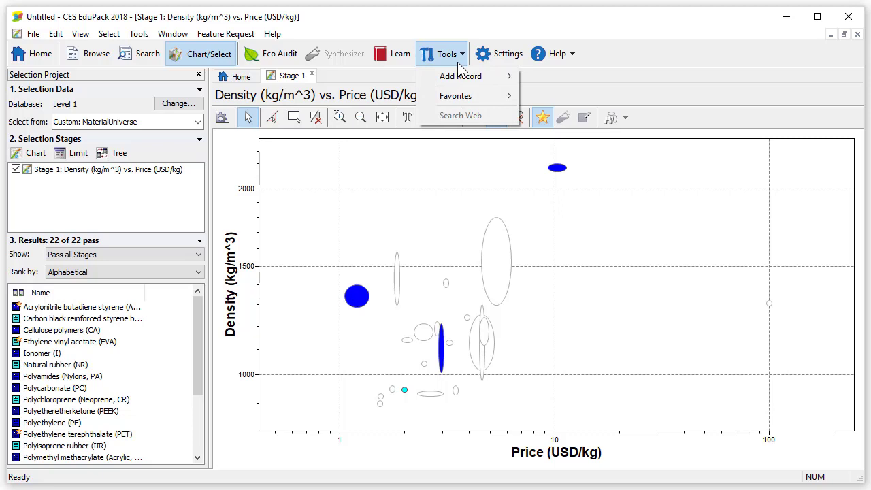
pyautogui.moveTo(491, 99)
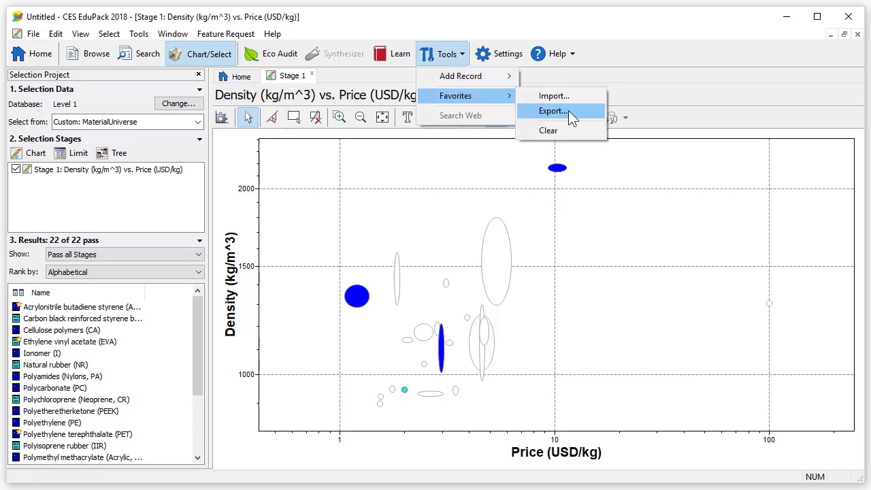
pyautogui.click(521, 170)
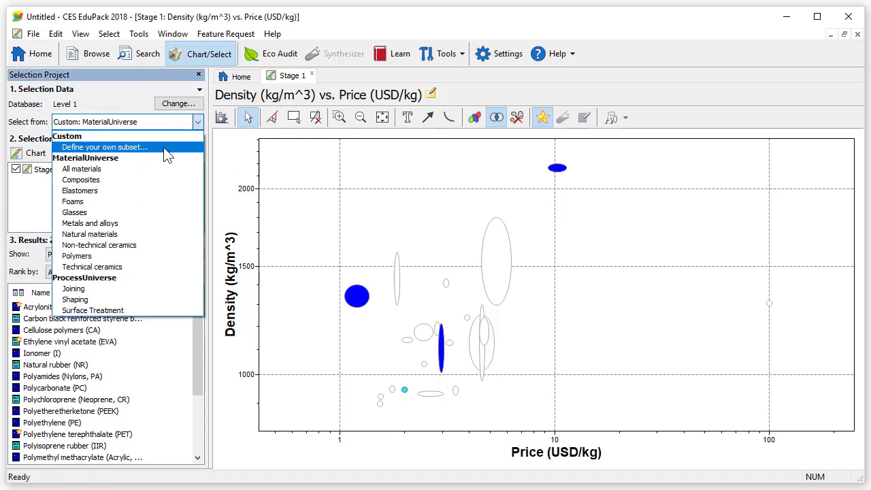
# Define a new custom subset with initial subset <Favorites> and apply it
pyautogui.click(166, 148)
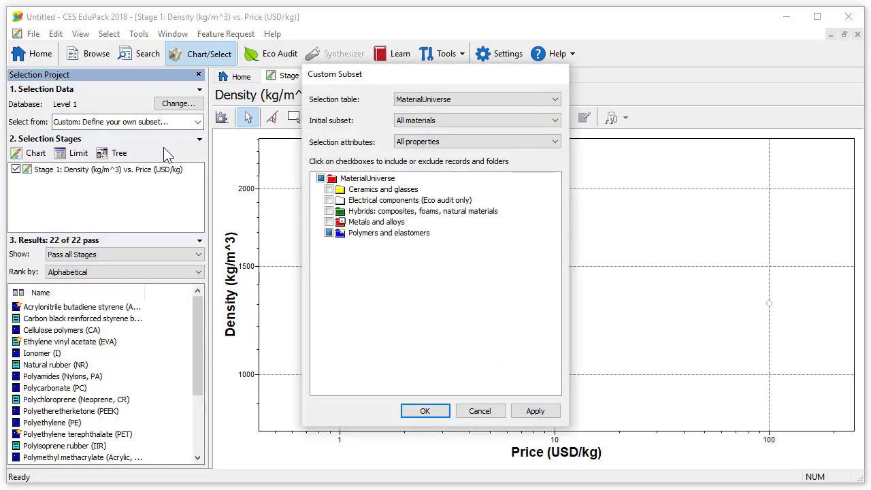
pyautogui.click(470, 121)
pyautogui.click(472, 134)
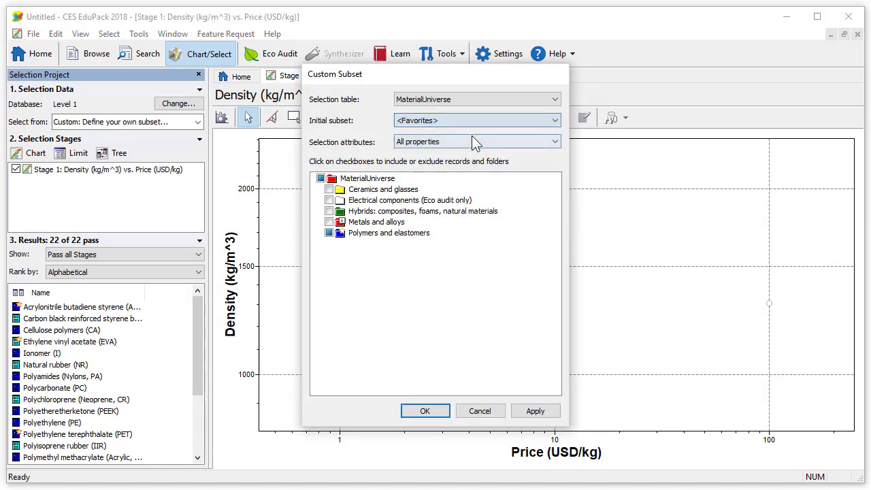
pyautogui.click(437, 410)
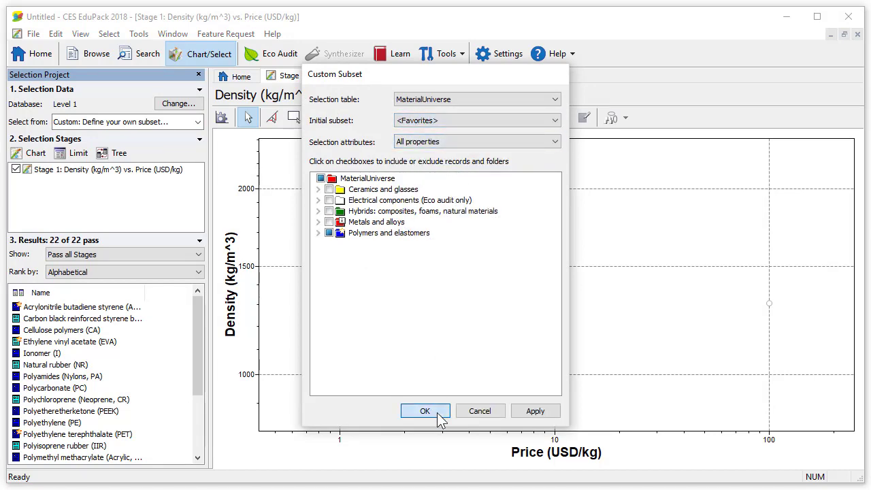